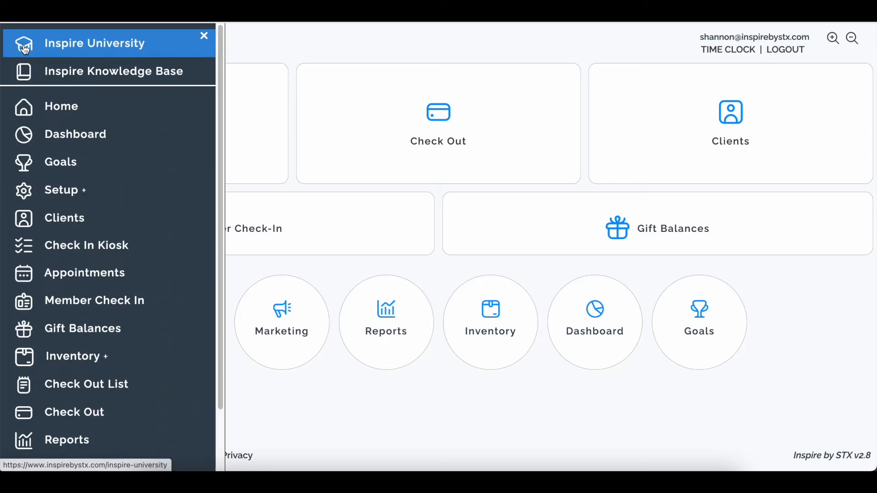
- Go to Setup > Setup Appointments & Emails from the side menu
left_click(103, 191)
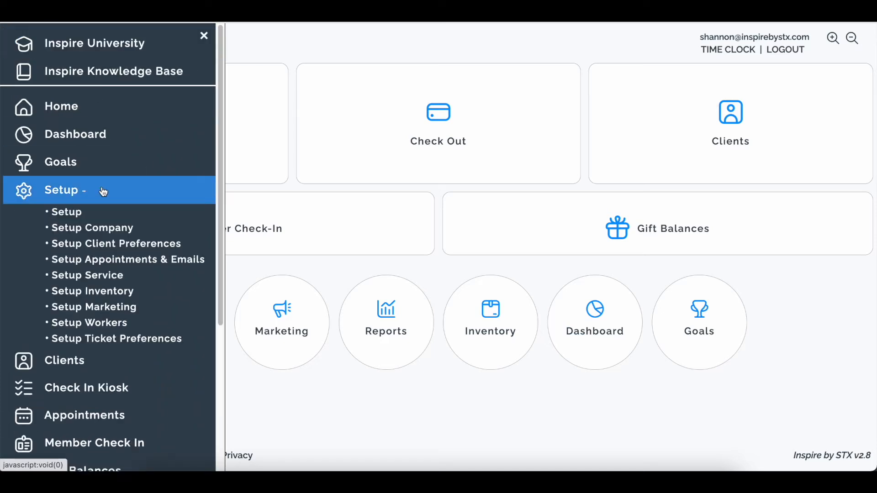
left_click(148, 261)
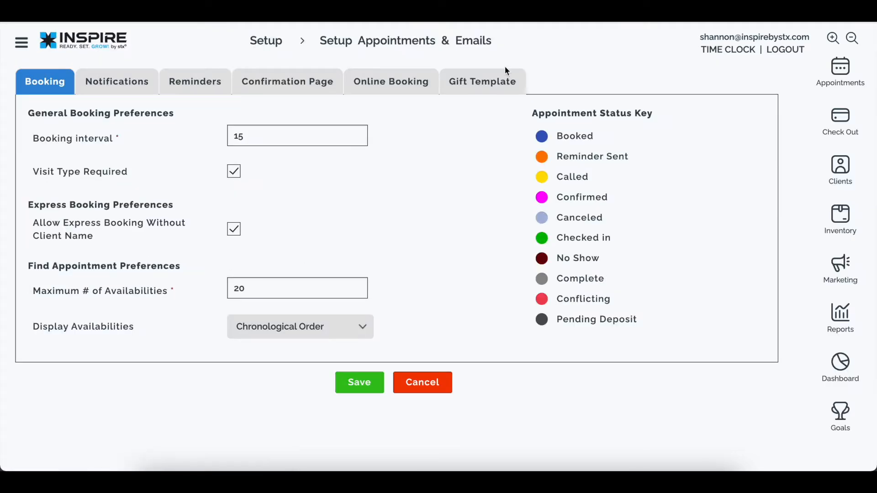
- In the Gift Template, replace the placeholder after To: with the Gift Recipient merge field
left_click(476, 91)
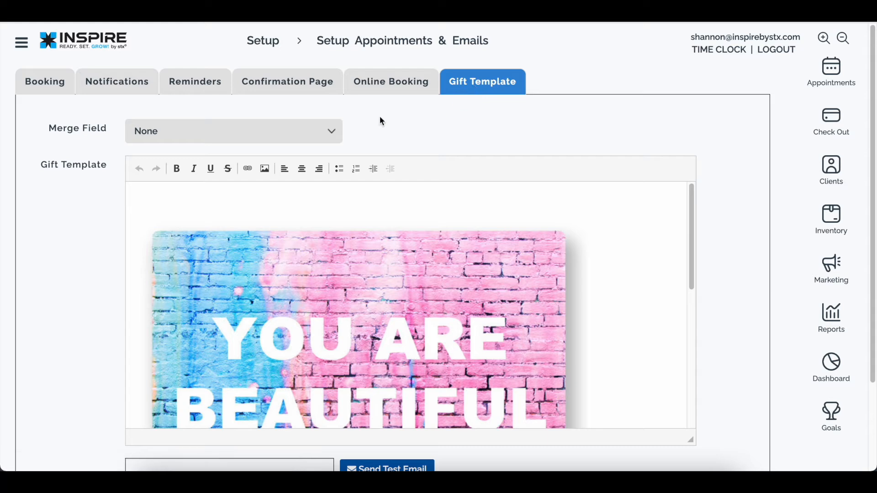
scroll(245, 243, "down", 6)
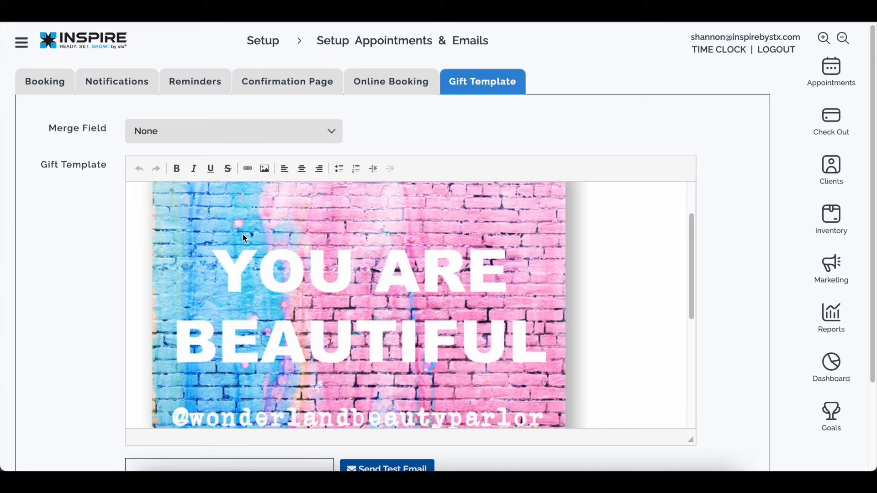
scroll(300, 244, "down", 2)
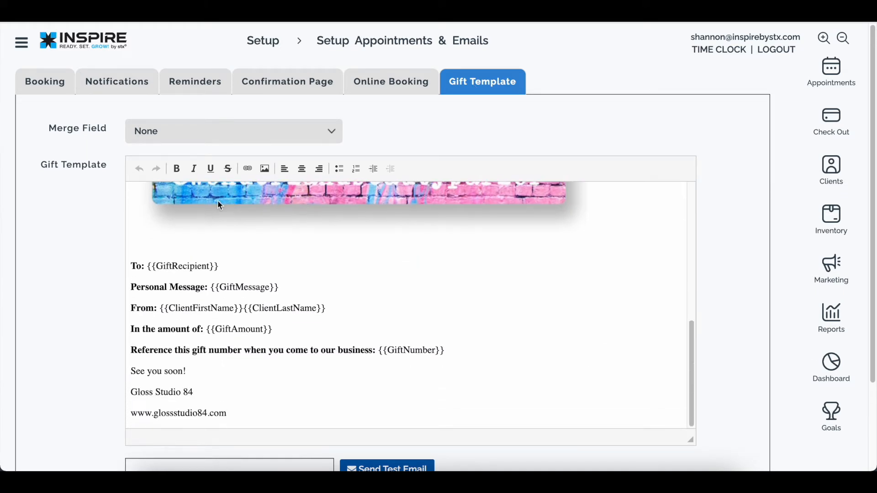
left_click_drag(238, 267, 147, 266)
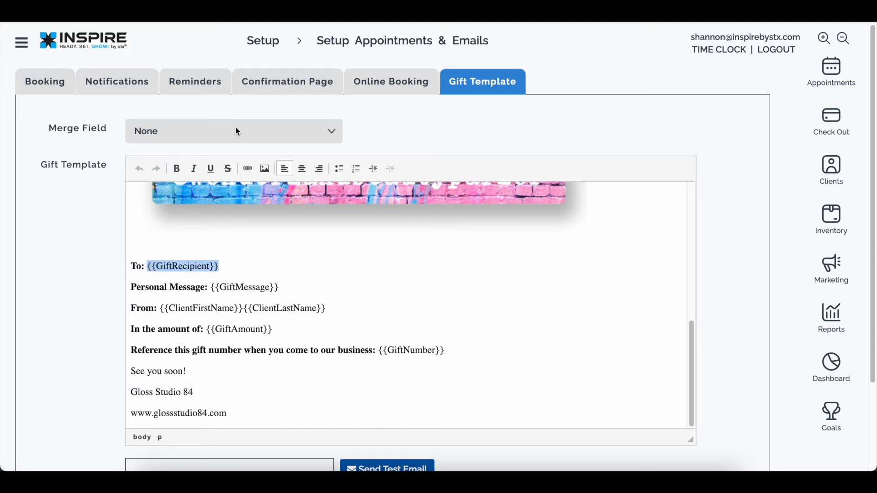
key("BackSpace")
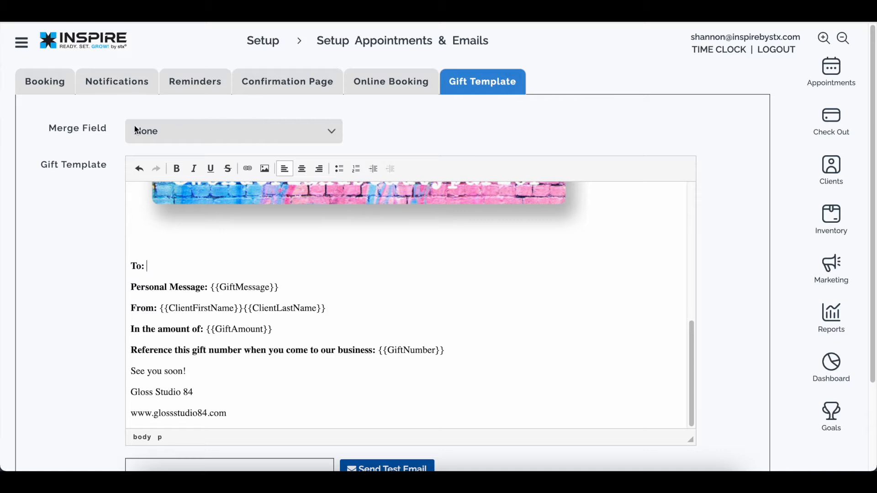
left_click(155, 131)
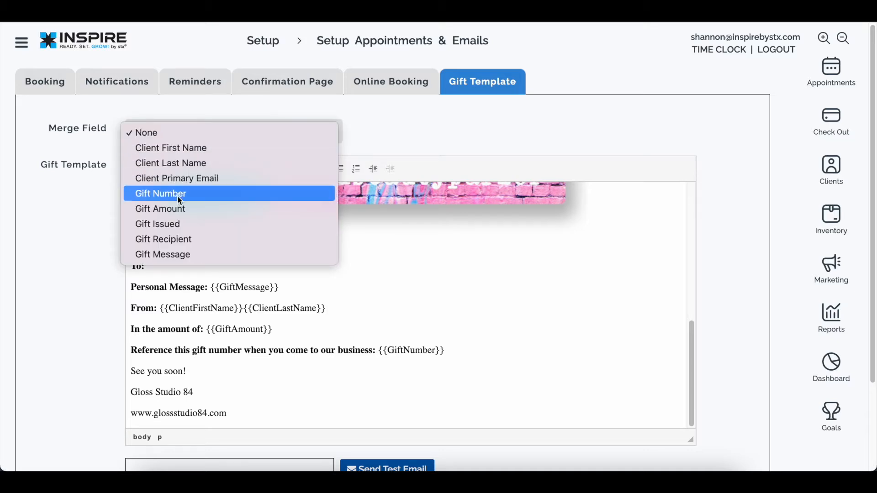
left_click(189, 243)
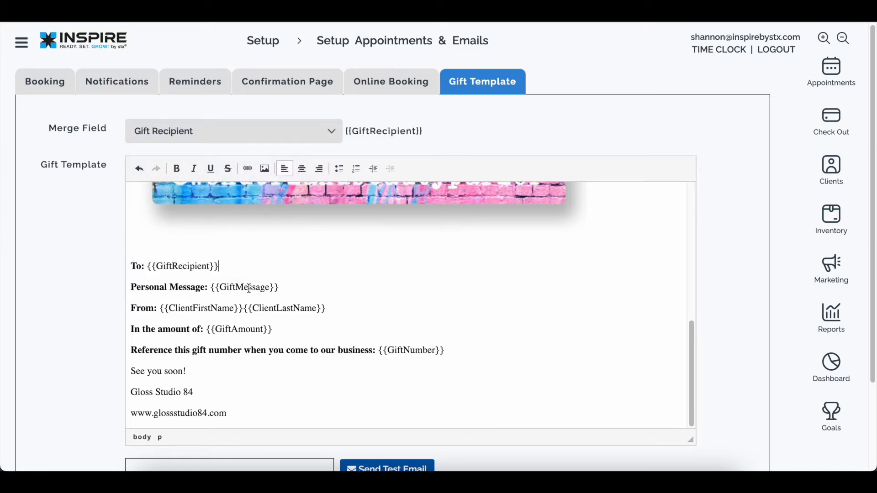
scroll(249, 288, "down", 2)
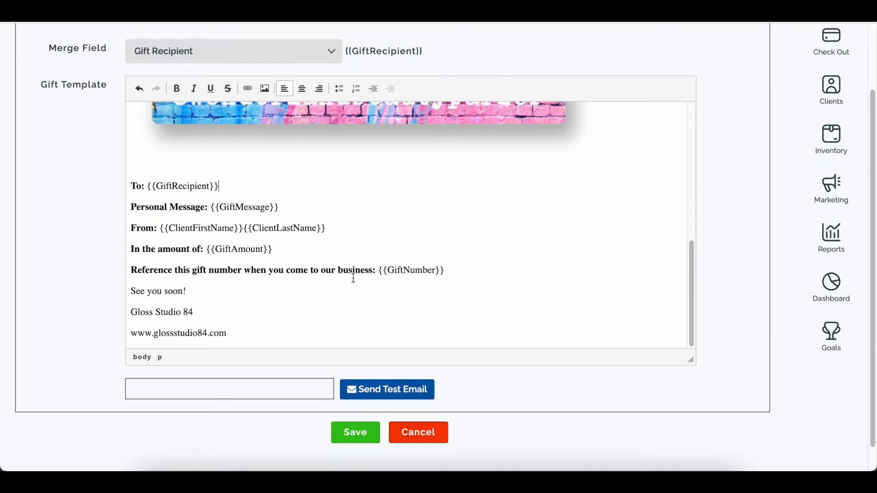
- Review the gift template and enter a test e-mail address
left_click(242, 337)
scroll(297, 323, "down", 1)
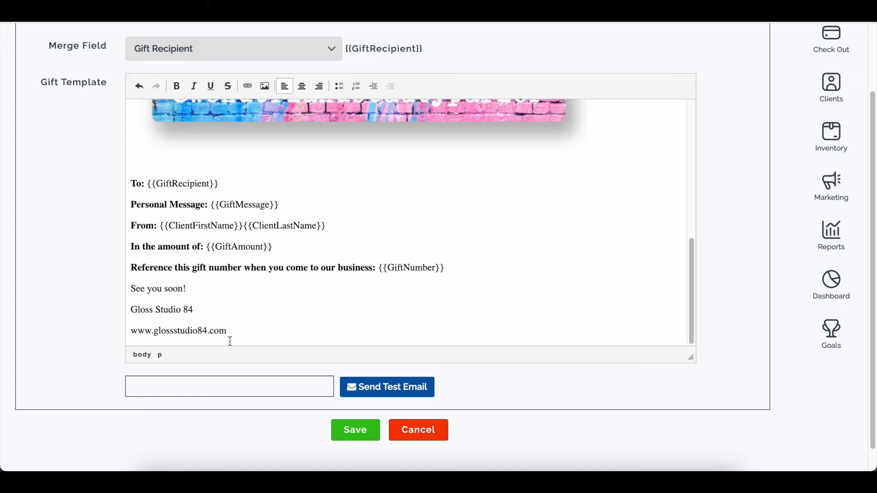
scroll(247, 301, "up", 2)
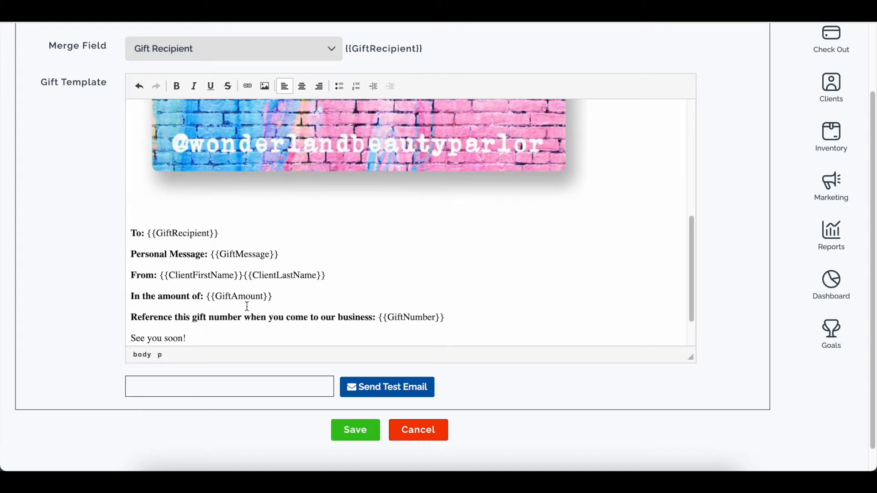
scroll(247, 308, "up", 5)
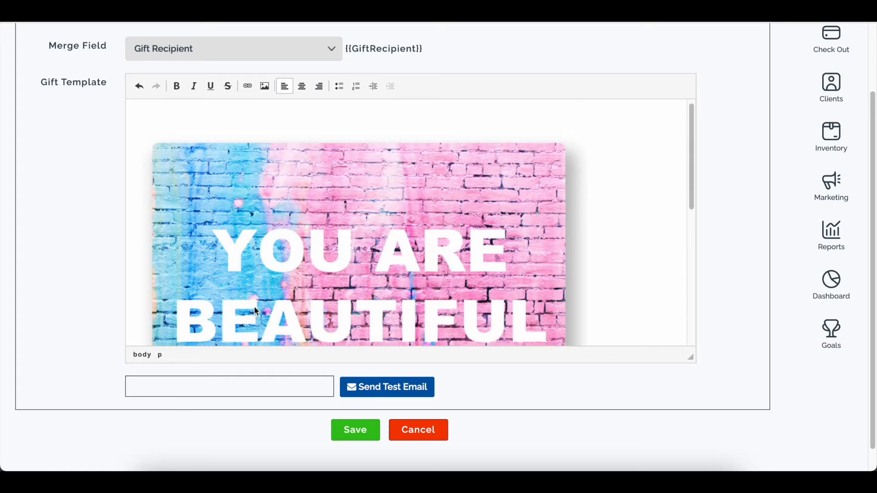
scroll(295, 109, "down", 2)
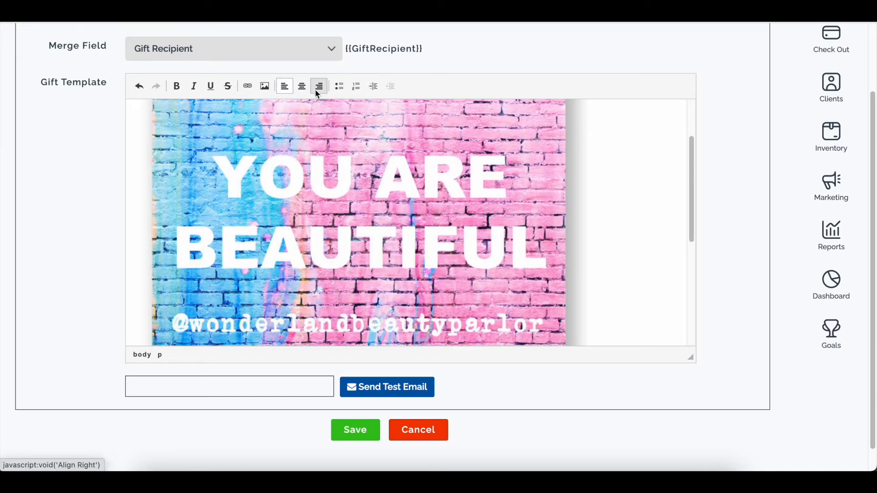
scroll(363, 205, "down", 3)
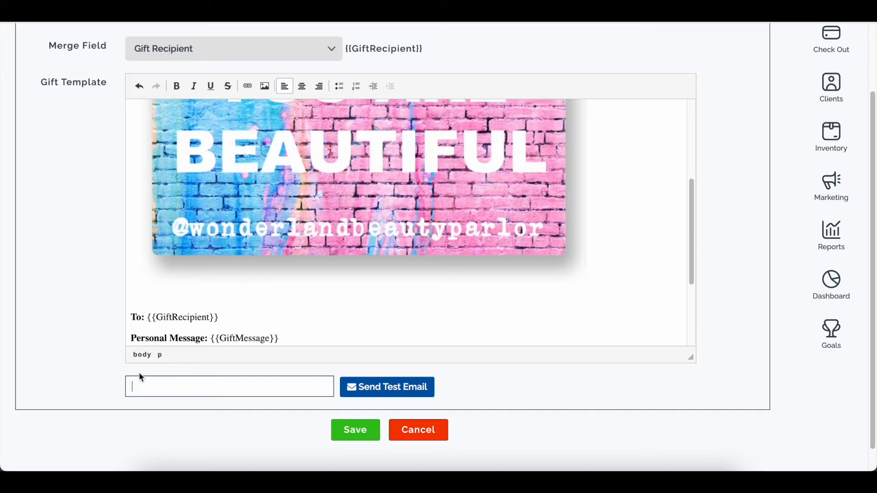
scroll(339, 400, "down", 1)
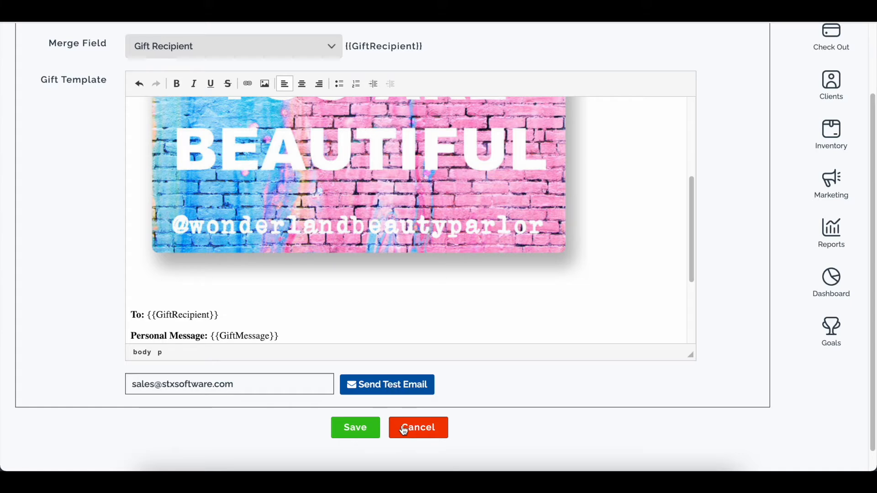
- Cancel the template without saving and bring up the checkout's Other gift card form
left_click(430, 429)
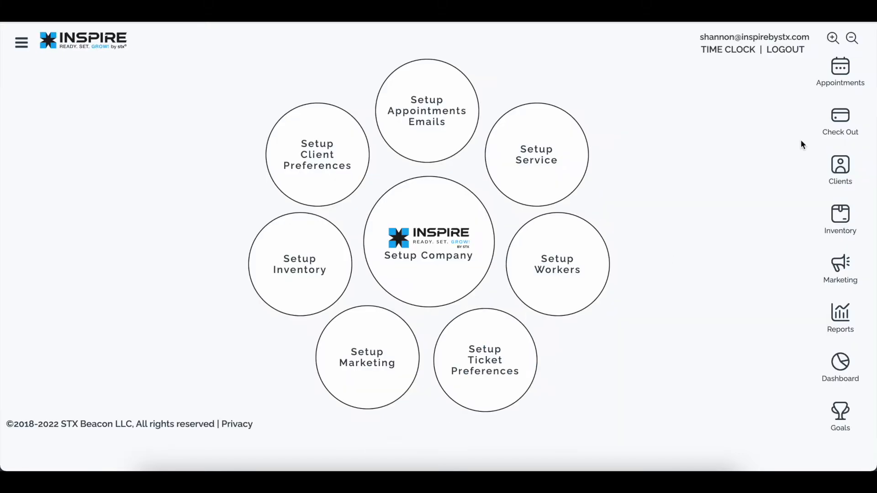
left_click(840, 120)
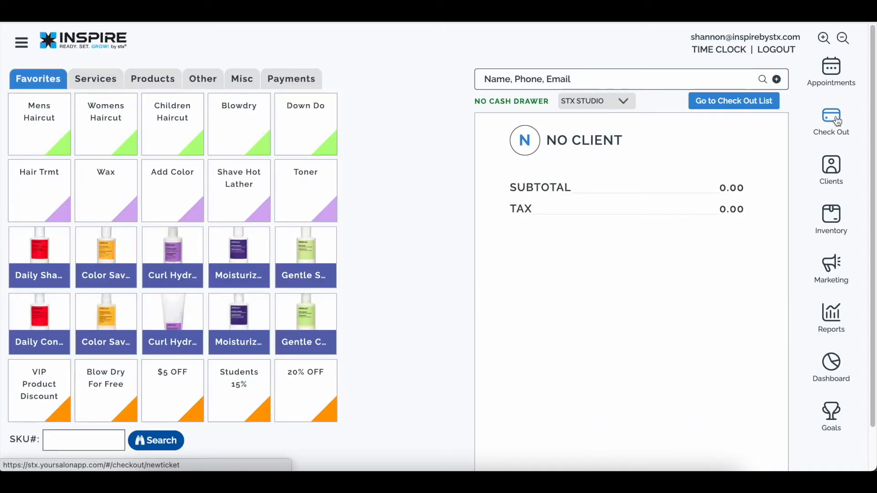
left_click(203, 79)
- Enter the gift card number, a 100 gift amount and the recipient's name
left_click(167, 113)
type("789456123564")
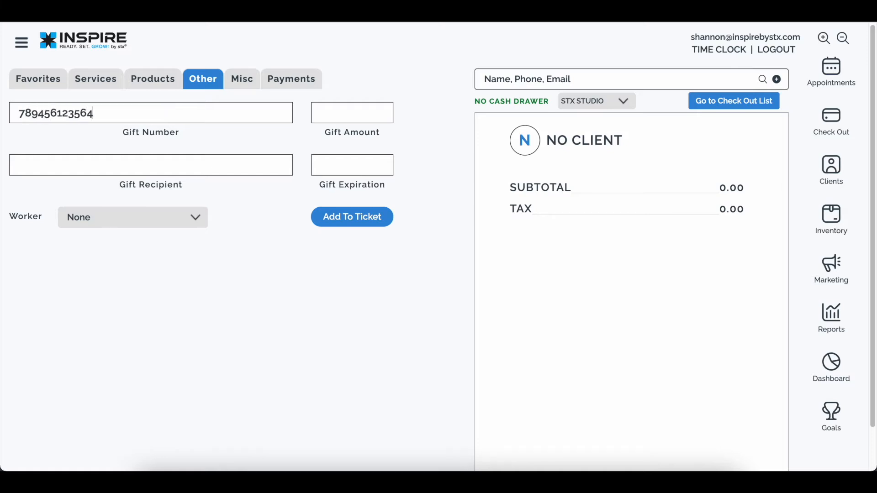
key("Tab")
key("Tab")
type("100")
left_click(132, 163)
type("Gabby R")
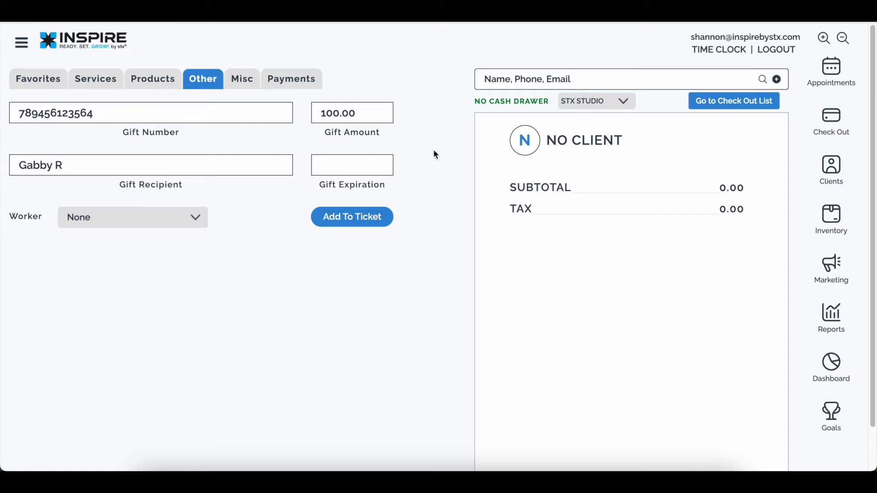
- Leave the expiration date blank, choose a worker, and add the gift to the ticket
left_click(356, 172)
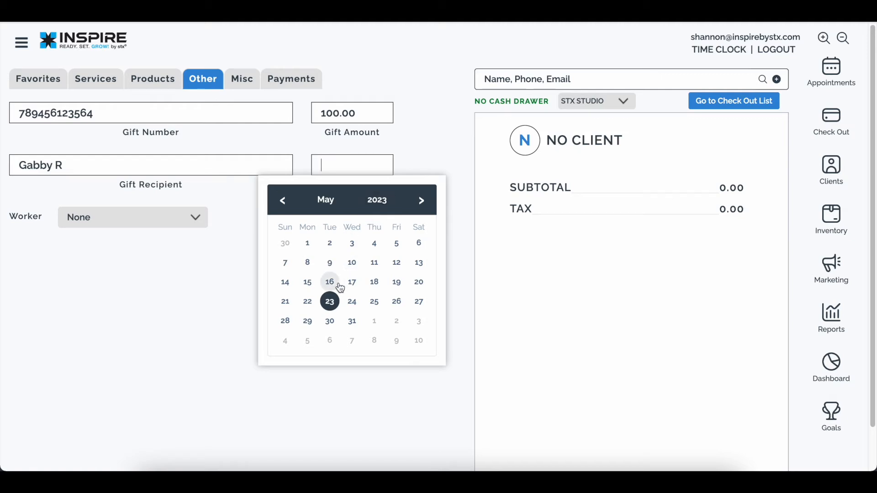
left_click(330, 305)
triple_click(357, 165)
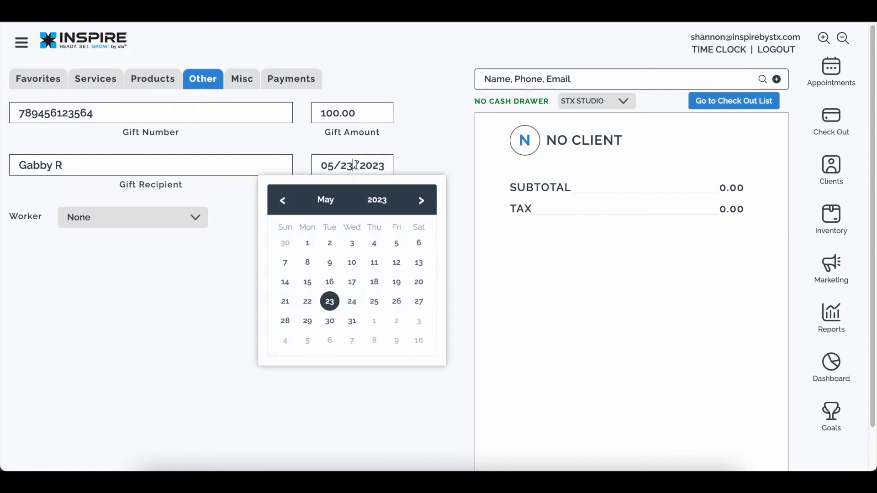
key("BackSpace")
left_click(83, 292)
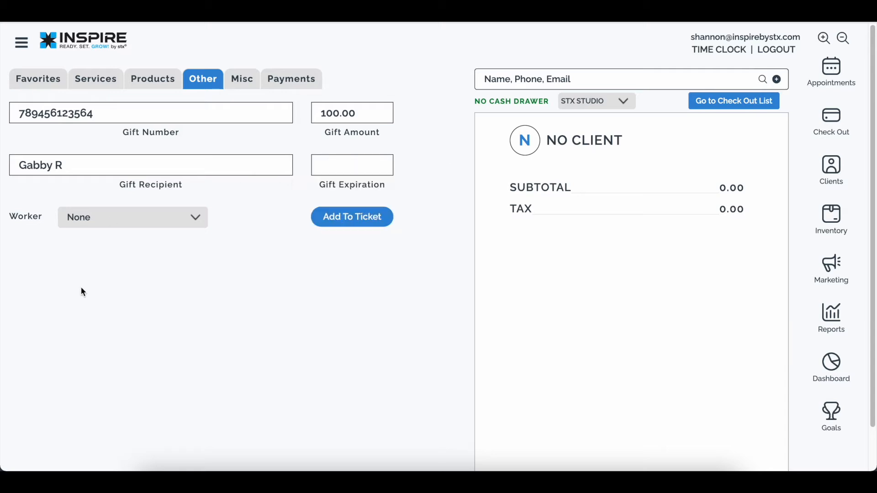
left_click(127, 216)
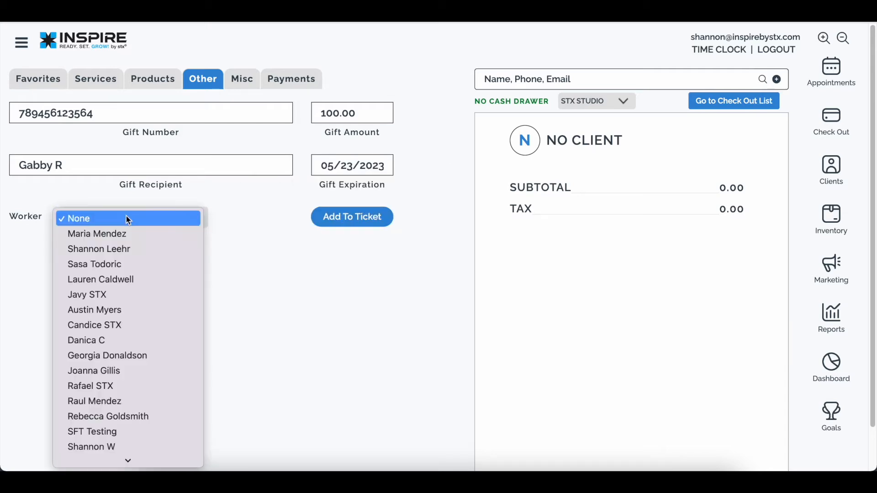
left_click(132, 233)
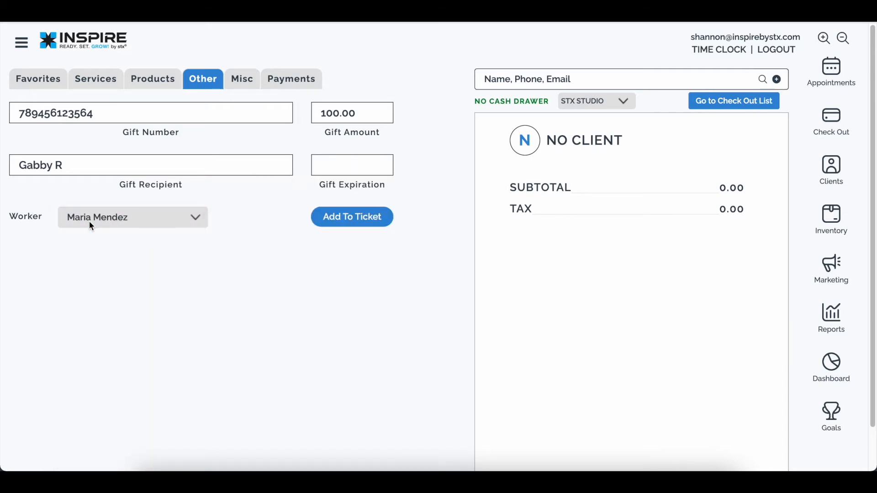
left_click(365, 219)
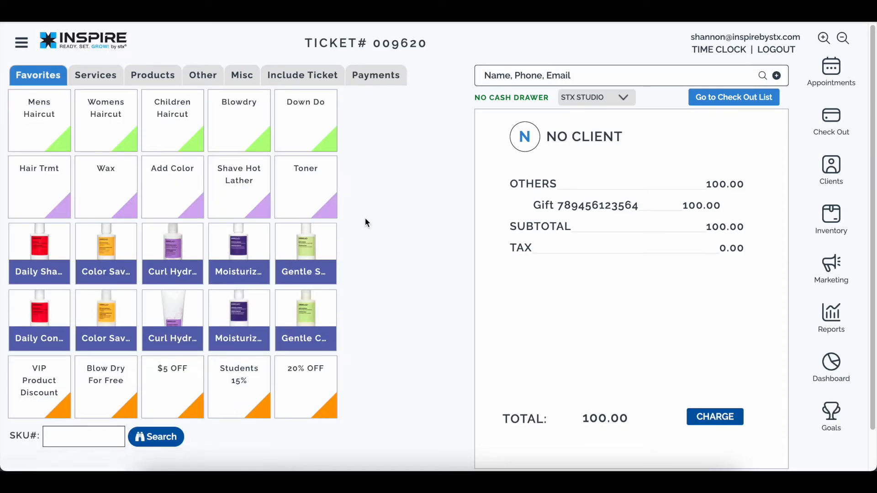
- Pay the 100.00 gift ticket in full with cash and view the Payment Completed receipt
left_click(364, 77)
left_click(43, 139)
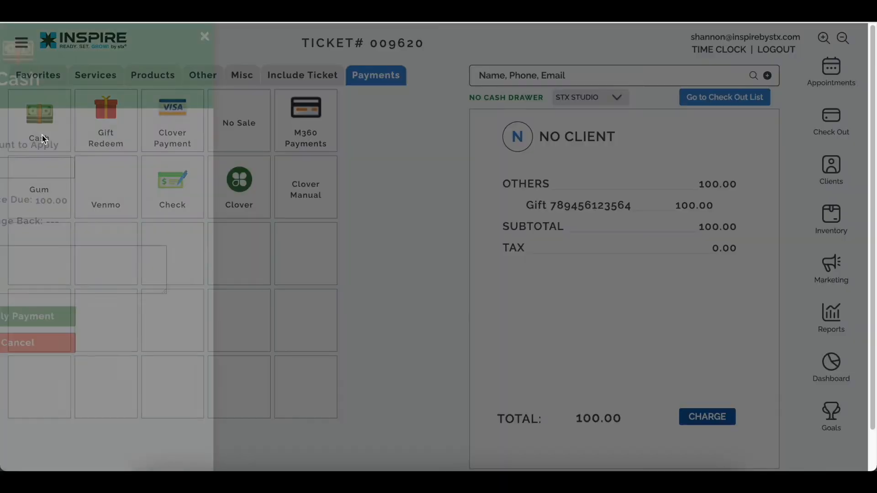
left_click(228, 325)
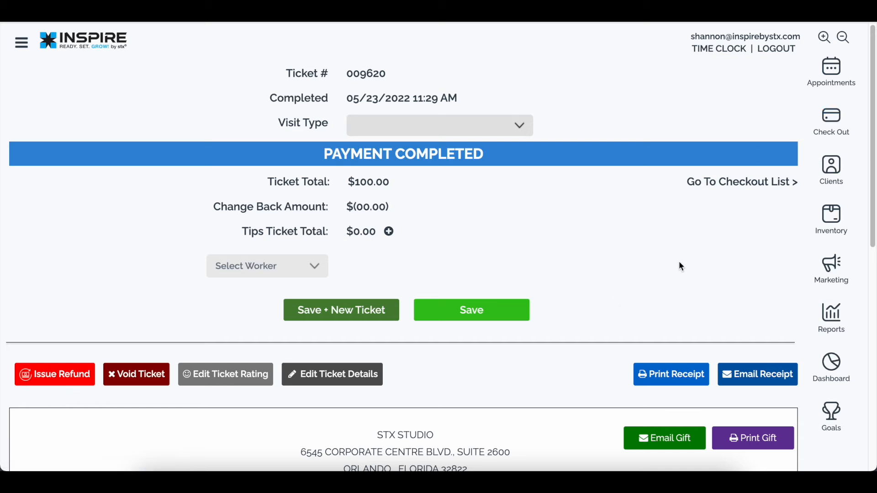
scroll(678, 340, "down", 5)
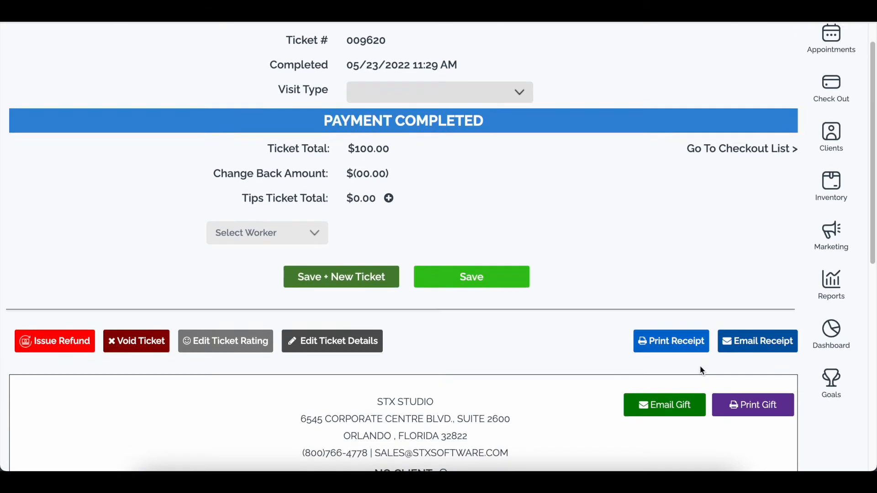
scroll(736, 358, "down", 1)
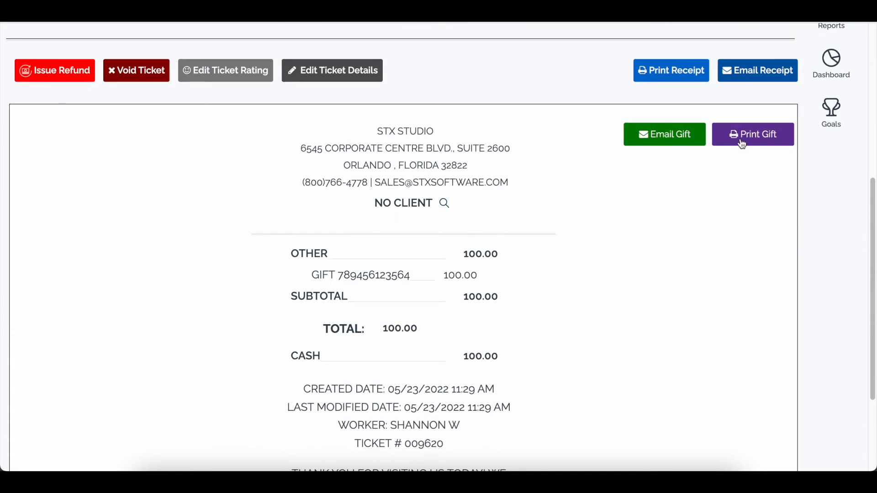
- Preview the gift print without printing, then e-mail the gift to the client's address
left_click(743, 143)
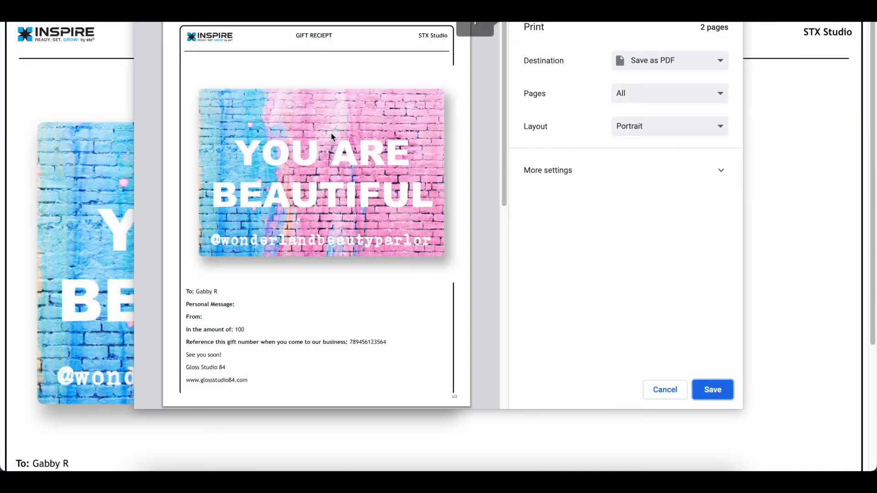
left_click(676, 392)
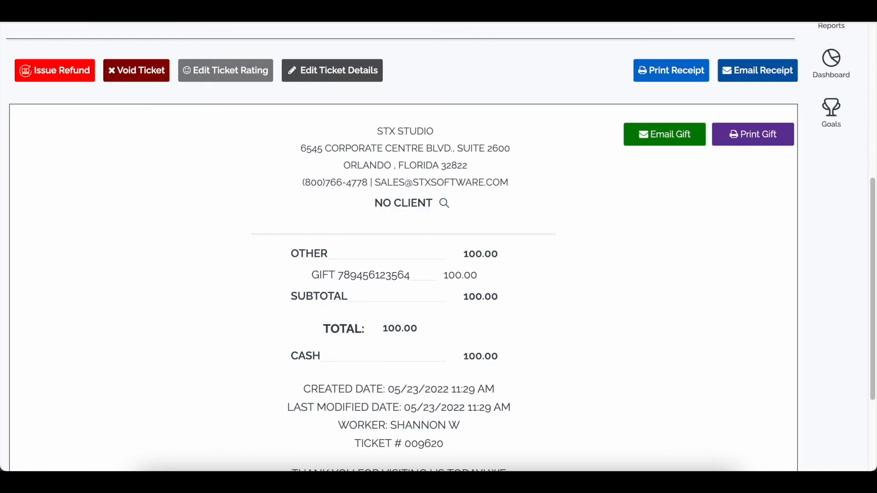
left_click(654, 137)
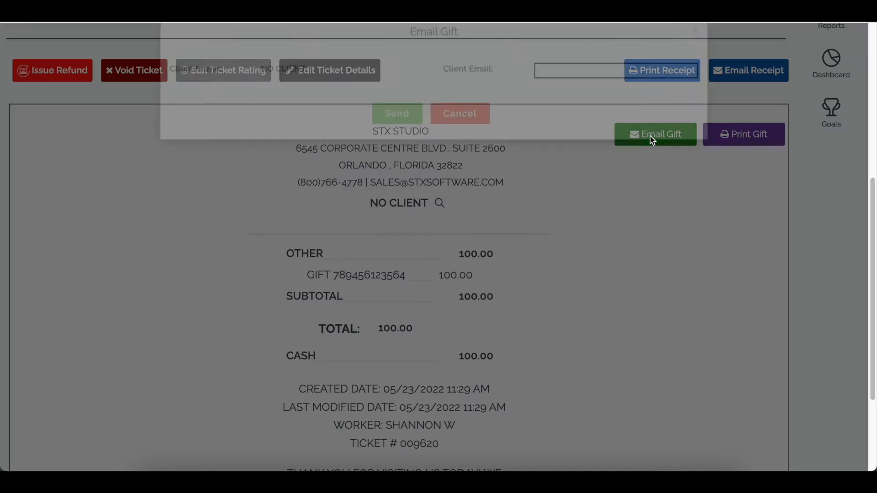
left_click(551, 93)
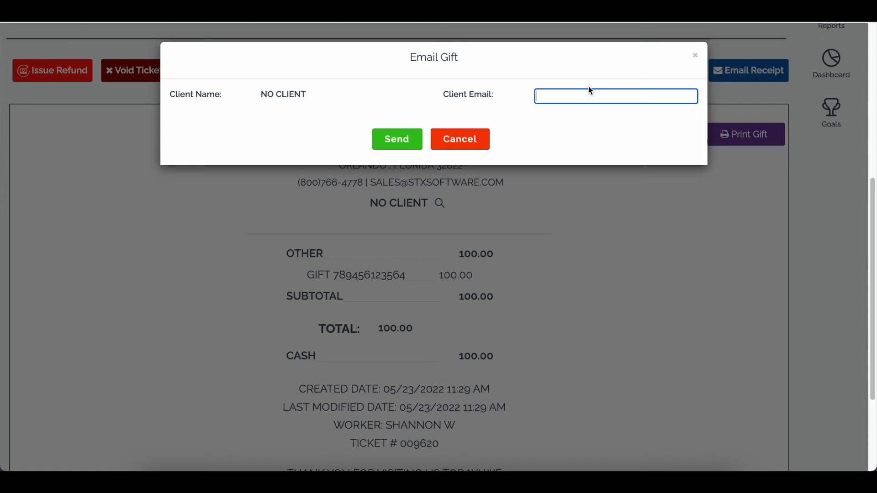
left_click(413, 139)
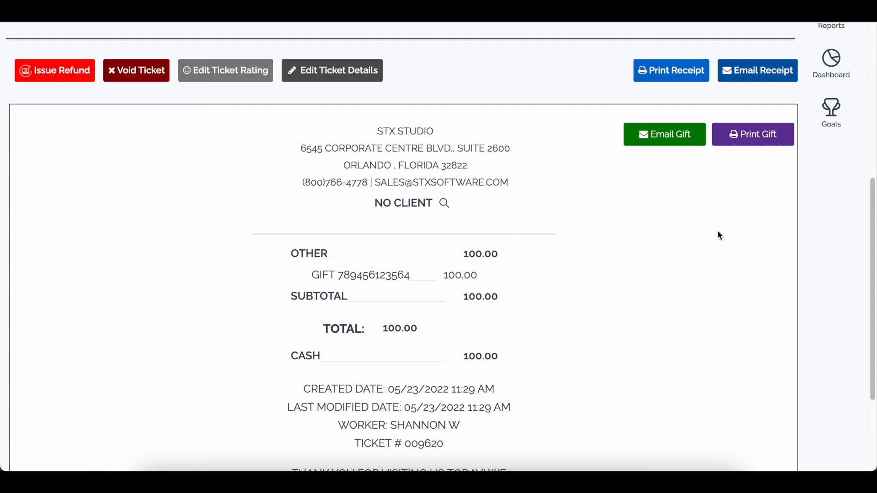
scroll(804, 202, "up", 6)
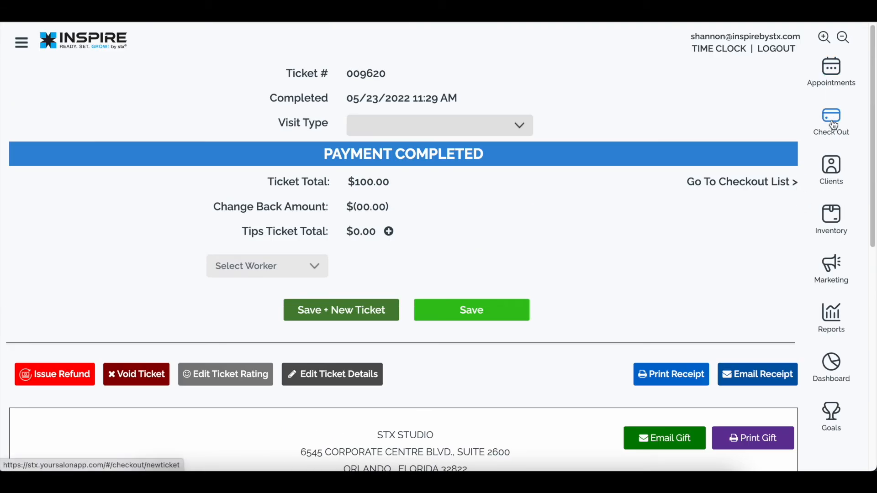
- Ring up Curl Hydration Shampoo at 30.00 for a worker on a new ticket totalling 31.50
left_click(833, 126)
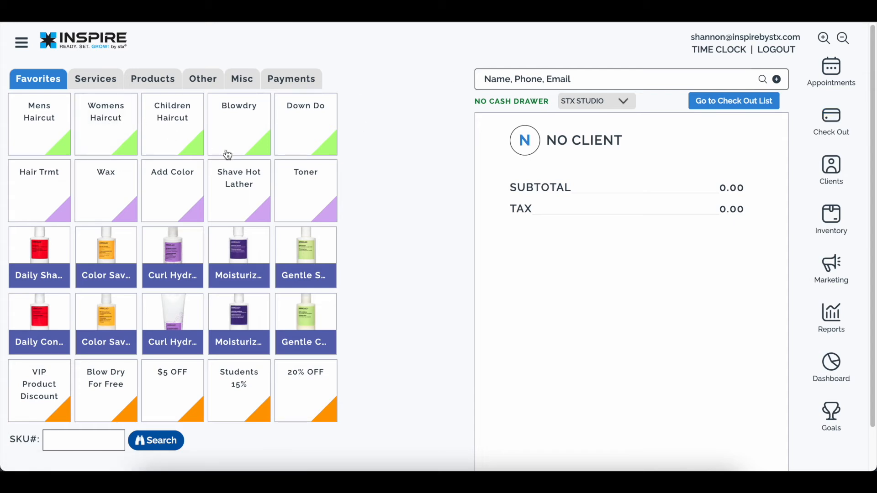
left_click(169, 258)
left_click(171, 199)
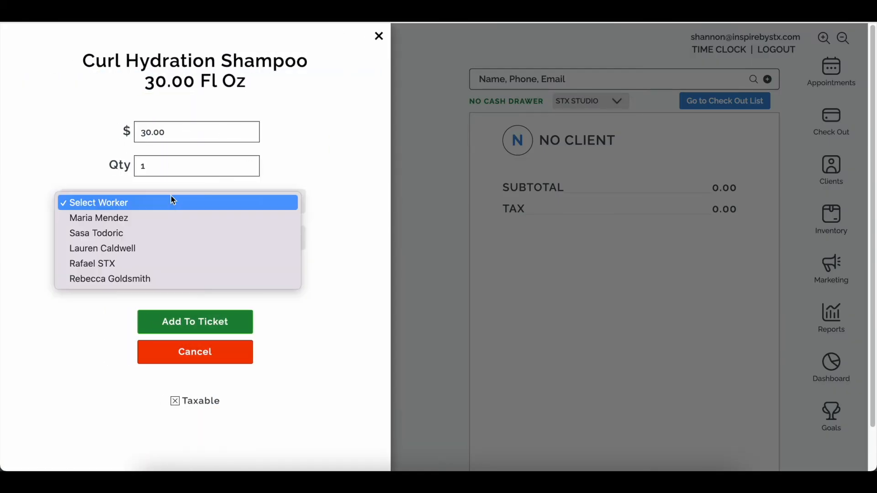
left_click(176, 229)
left_click(191, 325)
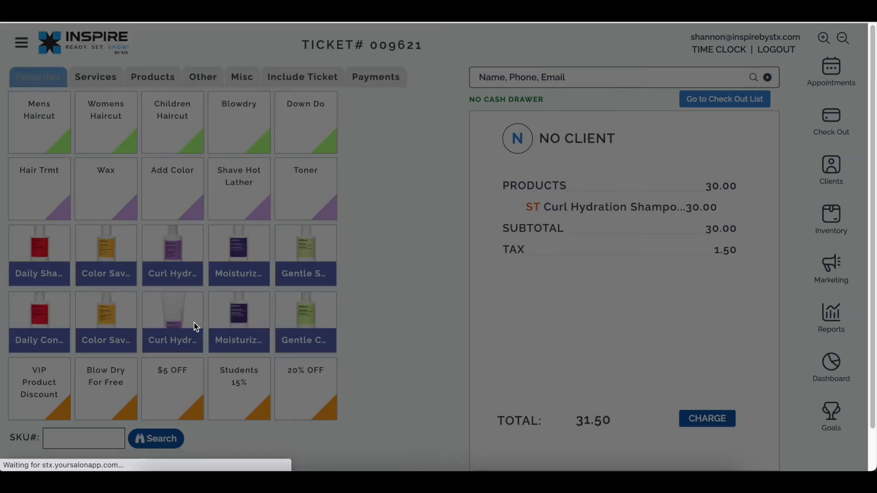
left_click(380, 85)
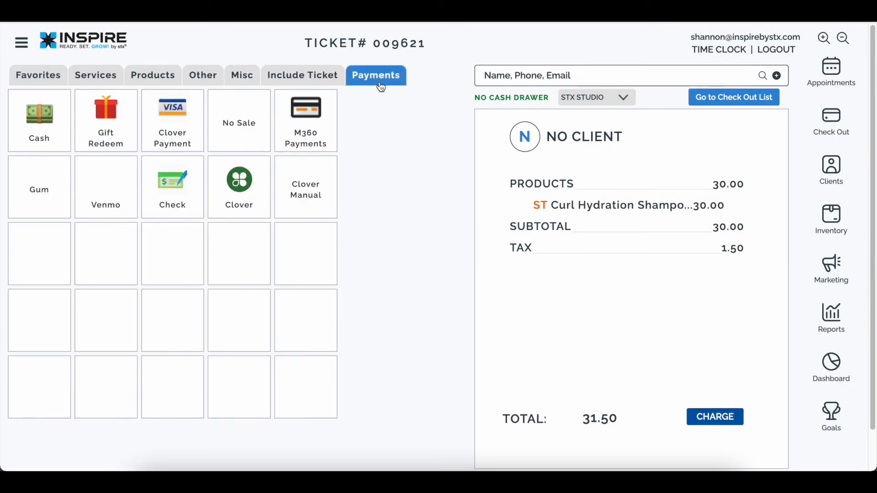
- Redeem 31.50 from the gift card by its number to pay the shampoo ticket
left_click(109, 144)
type("789456123564")
left_click(265, 73)
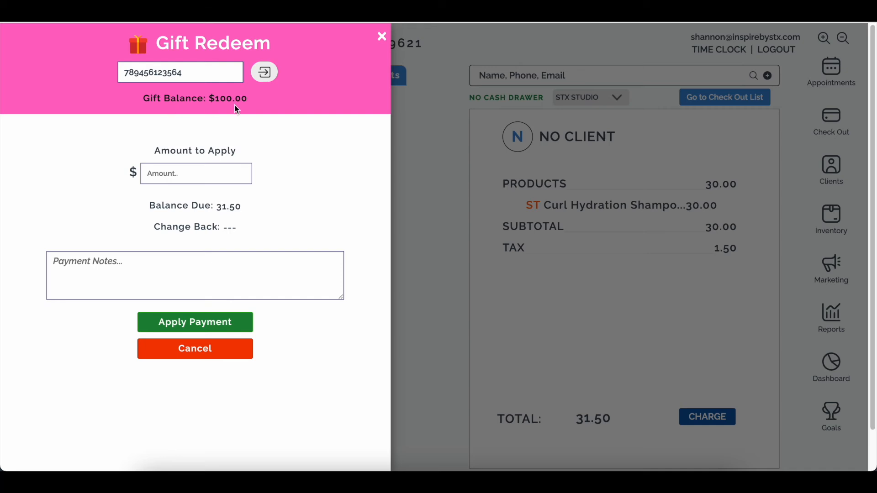
left_click(156, 175)
type("3150")
key("BackSpace")
key("BackSpace")
key("BackSpace")
left_click(196, 323)
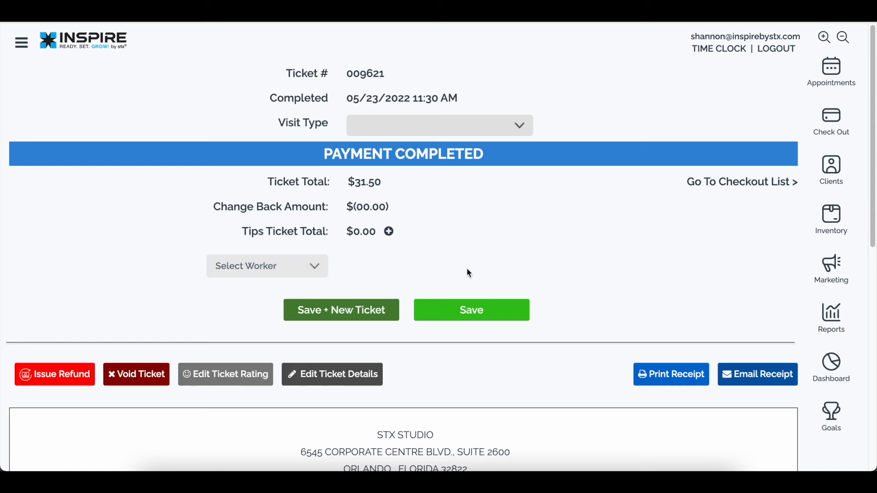
- Check the Gift Redeem line on the receipt and bring up the main menu
scroll(397, 272, "down", 3)
scroll(307, 204, "down", 1)
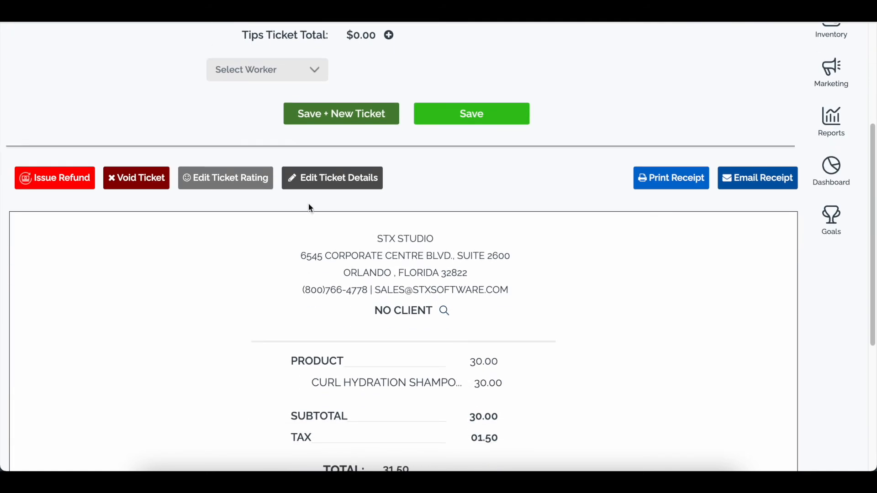
scroll(401, 299, "down", 1)
scroll(470, 352, "down", 4)
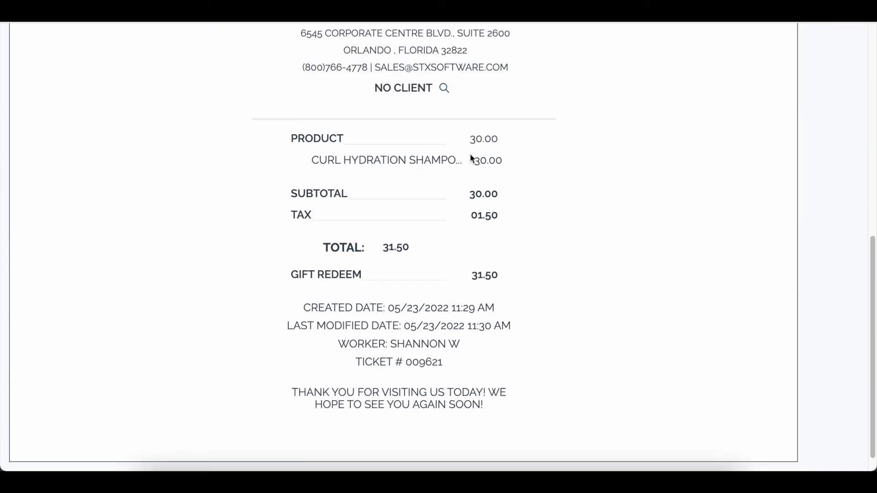
scroll(417, 289, "up", 9)
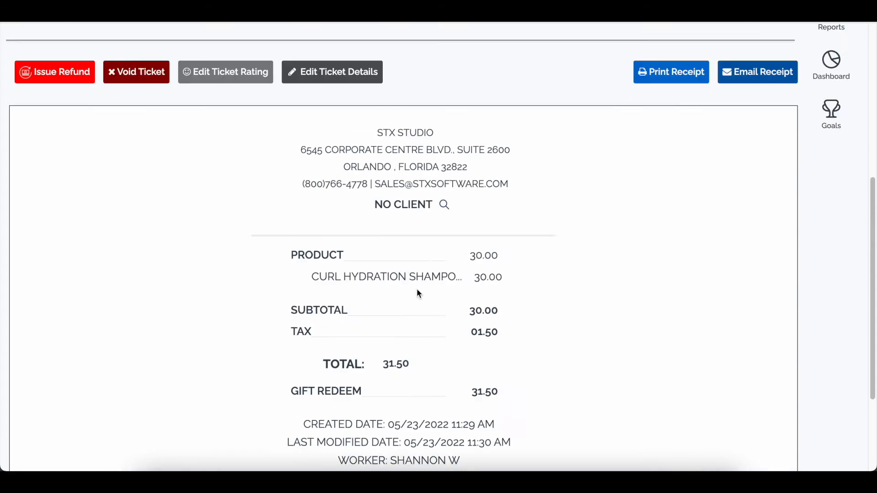
left_click(17, 51)
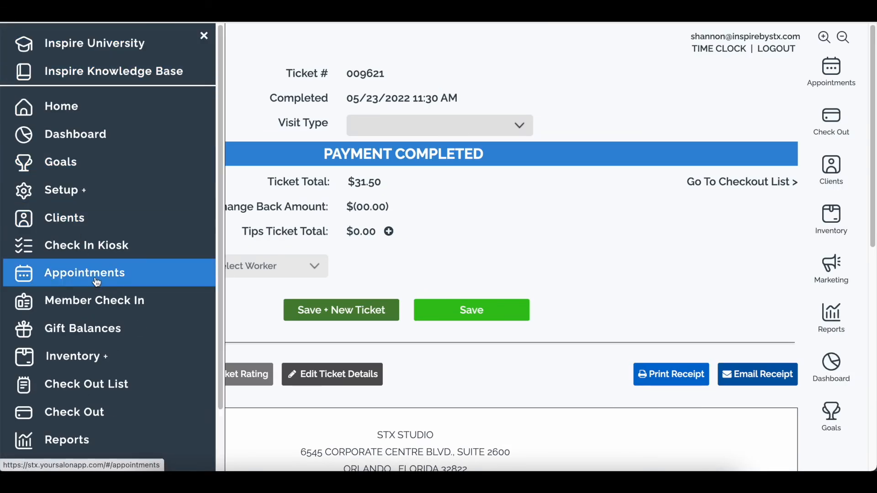
- Find the gift by its number in Gift Balances and review its transaction history
left_click(94, 333)
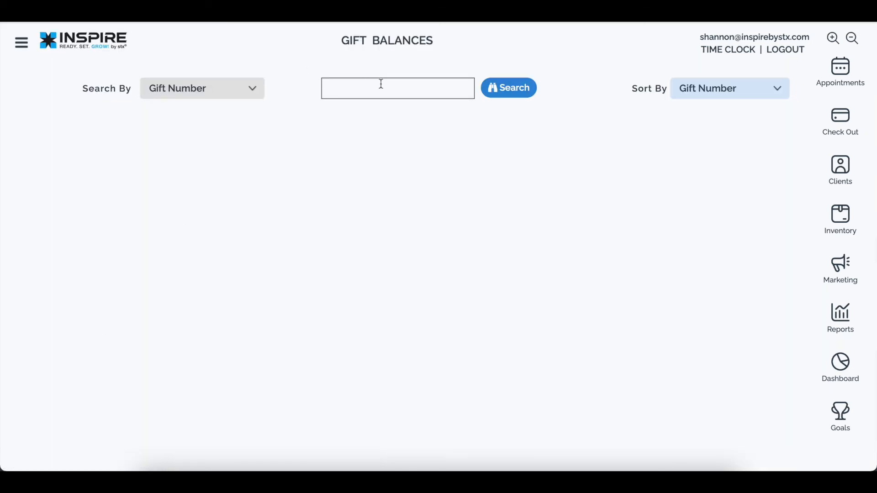
type("789456123564")
left_click(496, 92)
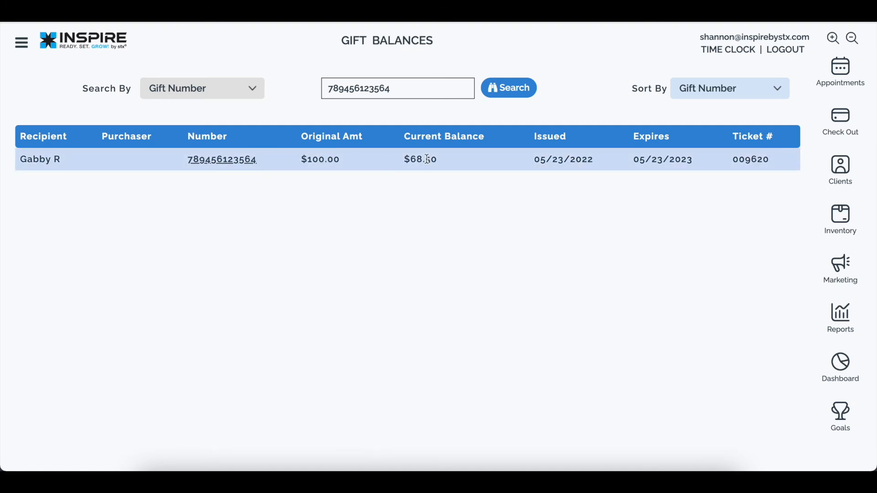
left_click(231, 166)
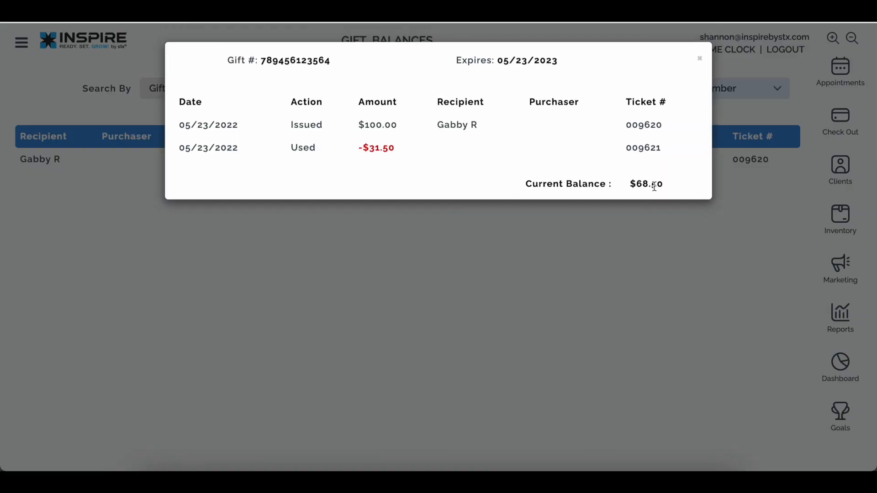
left_click(698, 62)
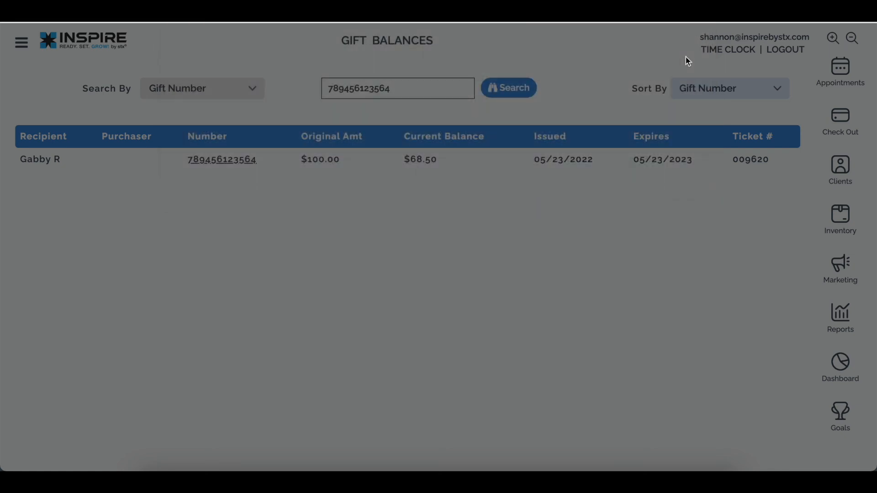
- Switch the Gift Balances search to Recipient Name and search for 'g'
left_click(191, 93)
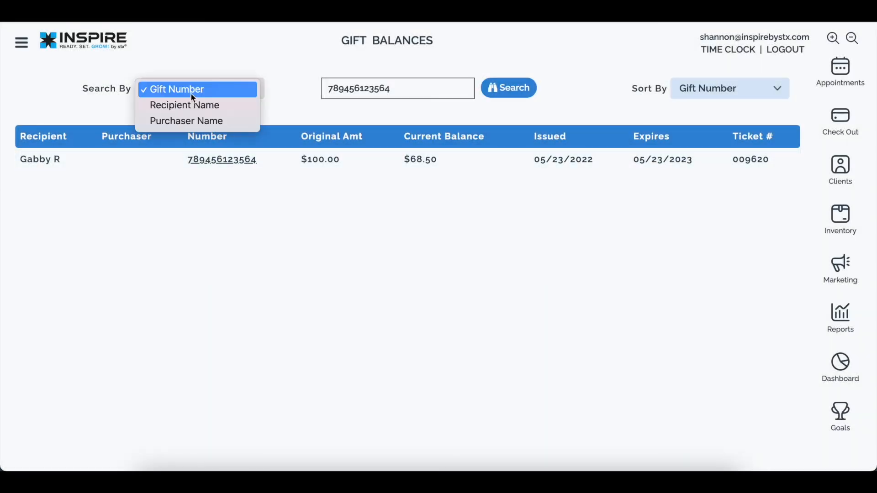
left_click(191, 109)
left_click(401, 90)
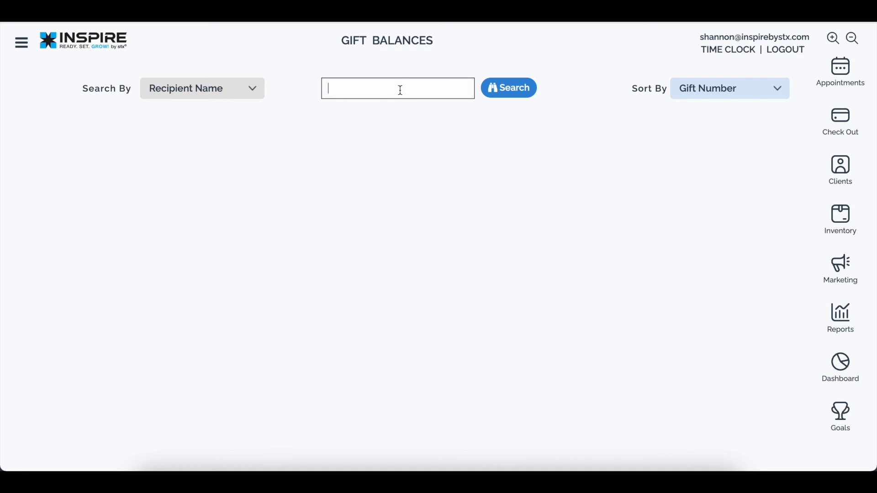
type("gab")
key("Return")
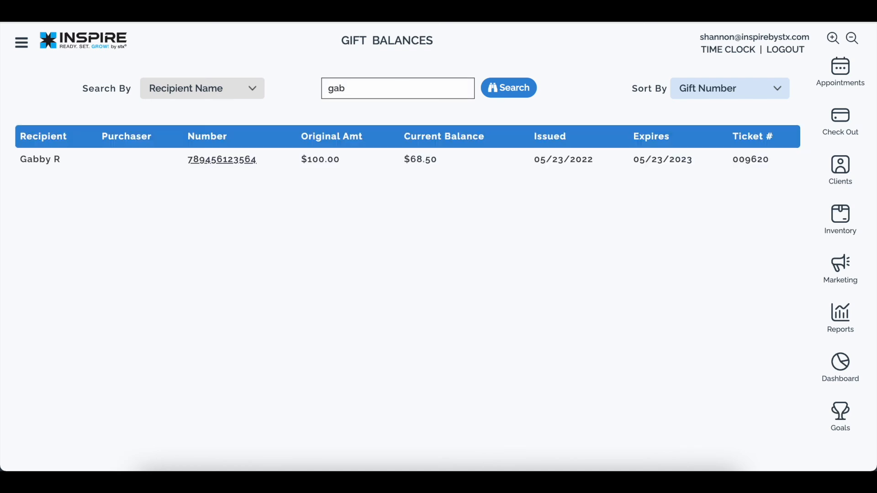